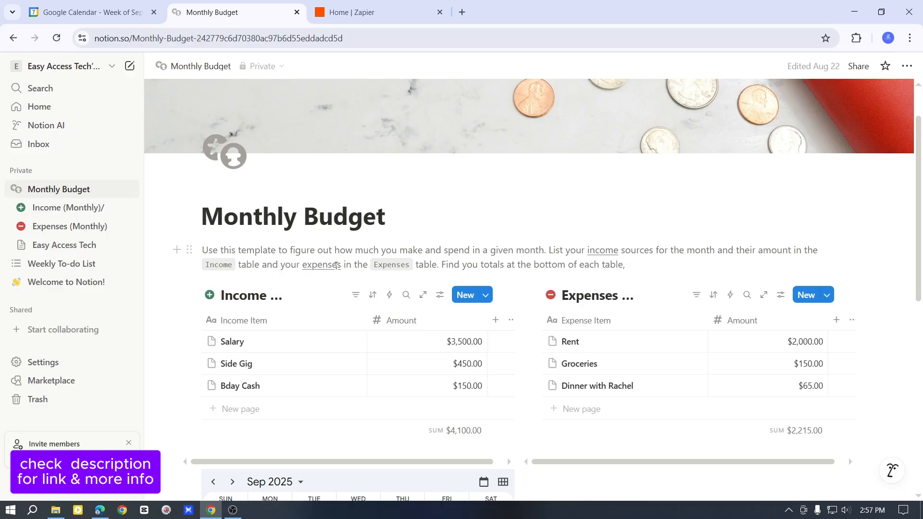
pyautogui.click(103, 13)
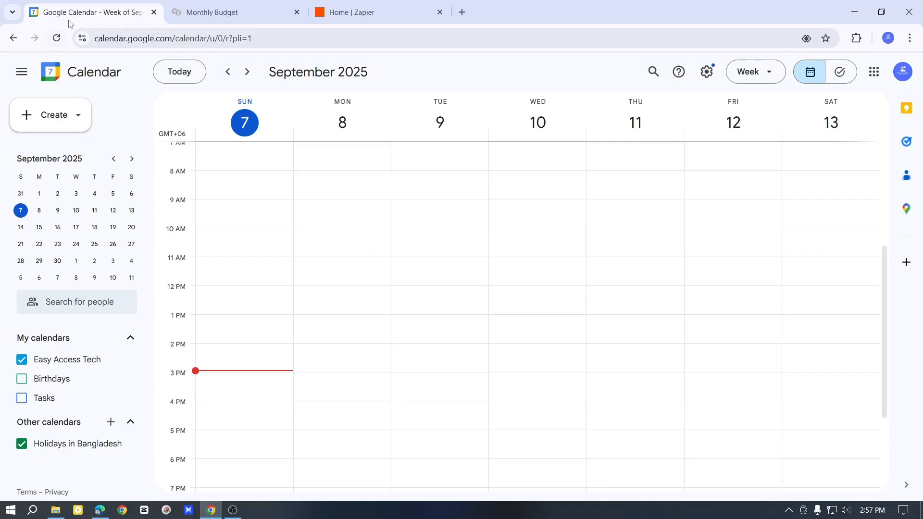
pyautogui.click(217, 12)
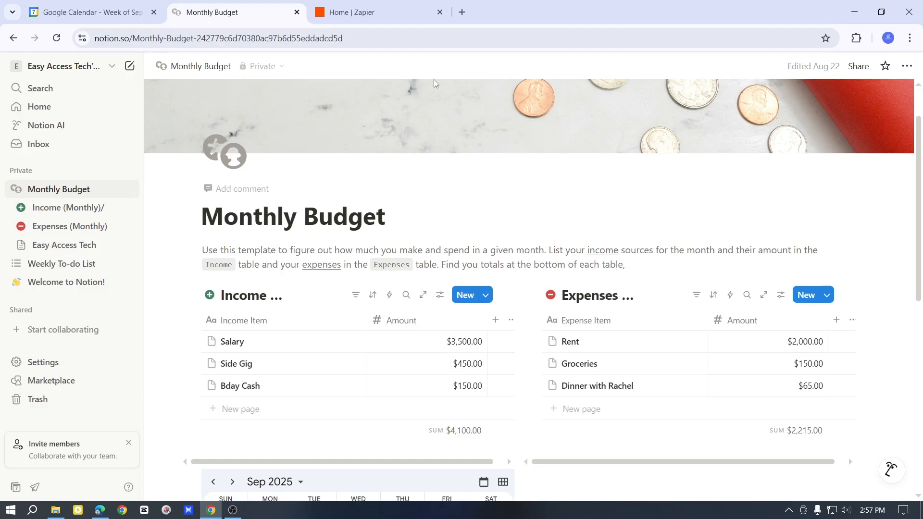
pyautogui.click(370, 12)
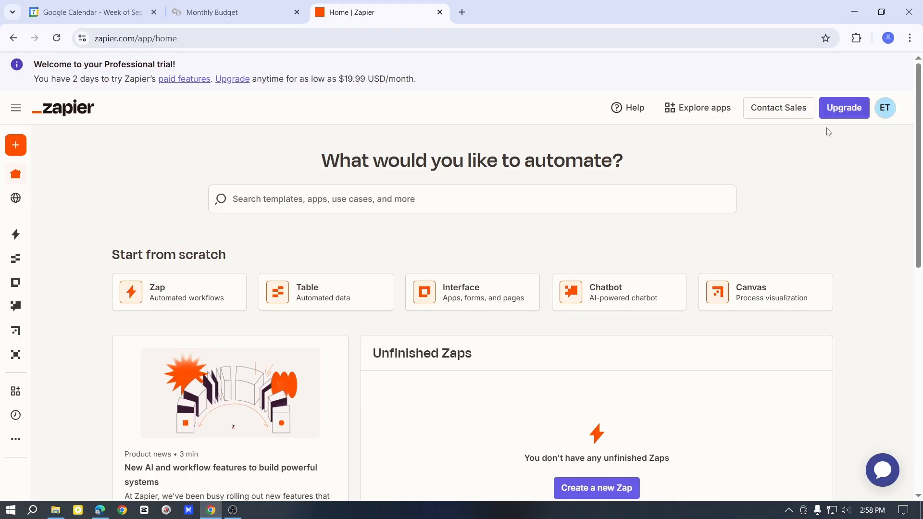
pyautogui.click(255, 41)
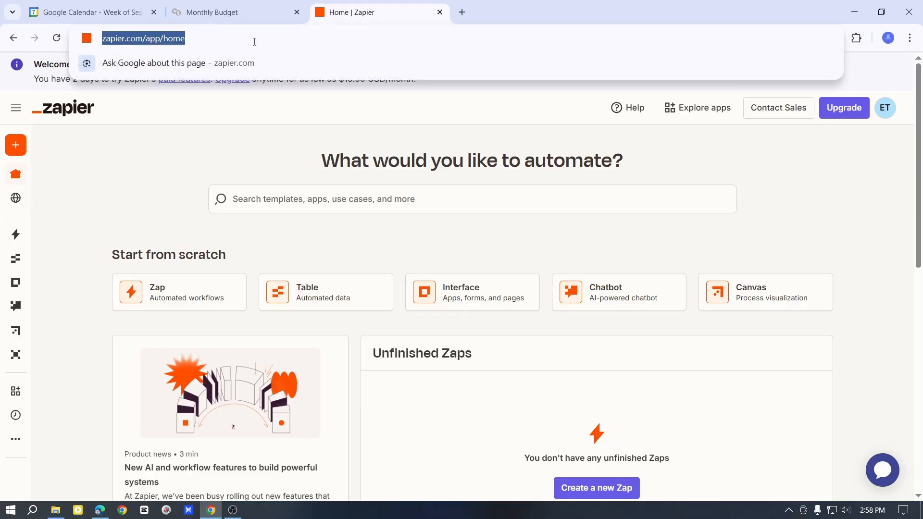
pyautogui.click(262, 160)
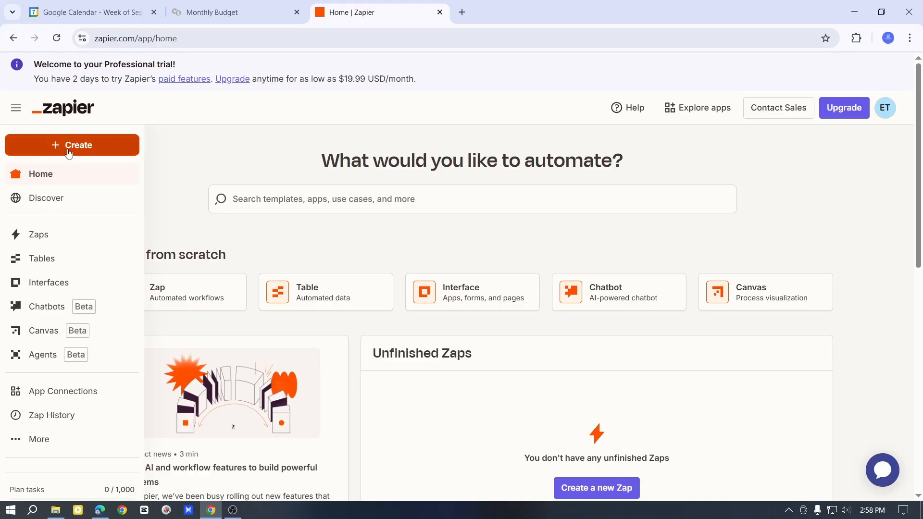
# - Create a new Zap from the Create menu and close the virtual assistant chat
pyautogui.click(70, 151)
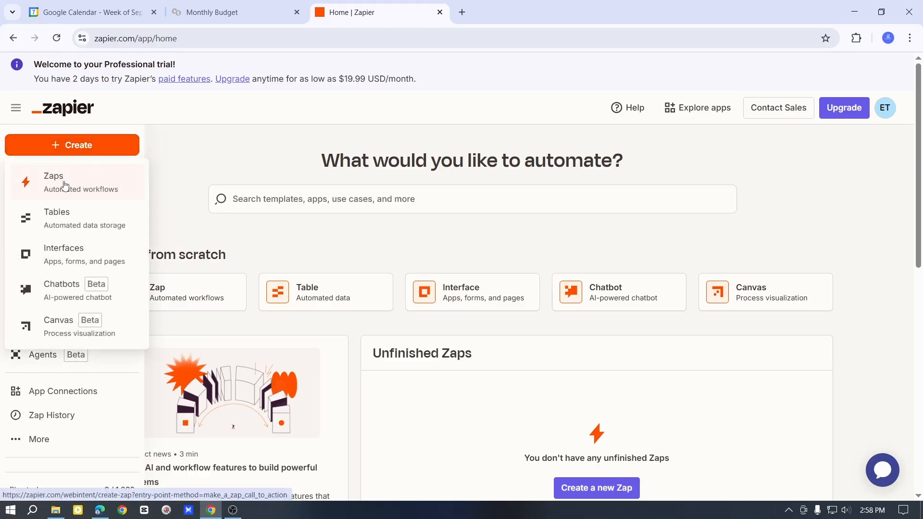
pyautogui.click(88, 181)
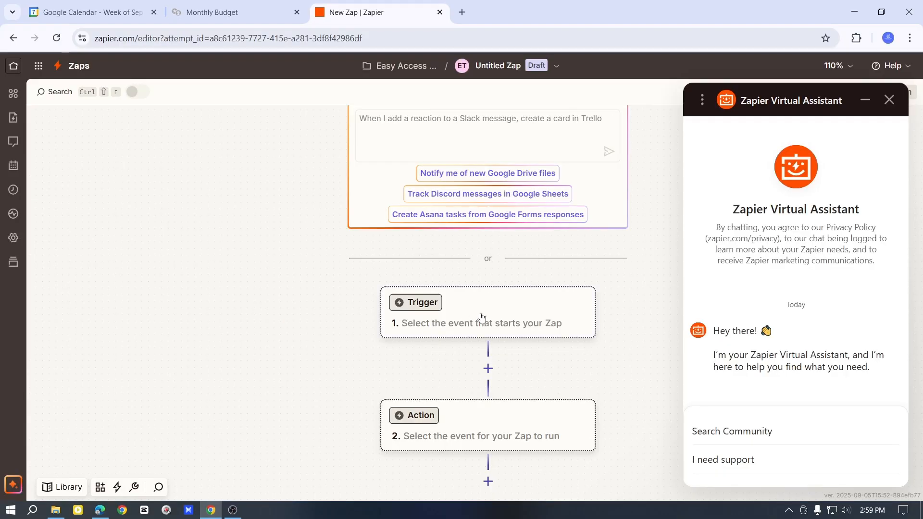
pyautogui.click(889, 100)
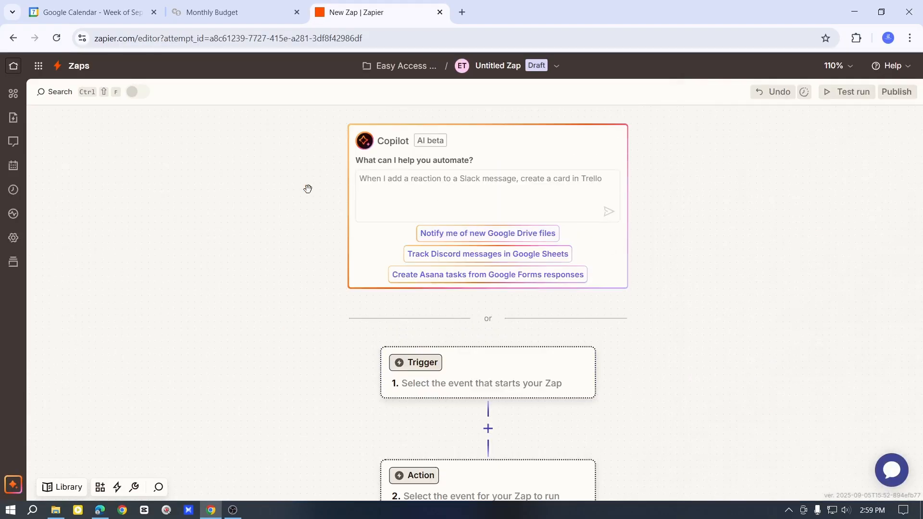
pyautogui.scroll(-2, 529, 250)
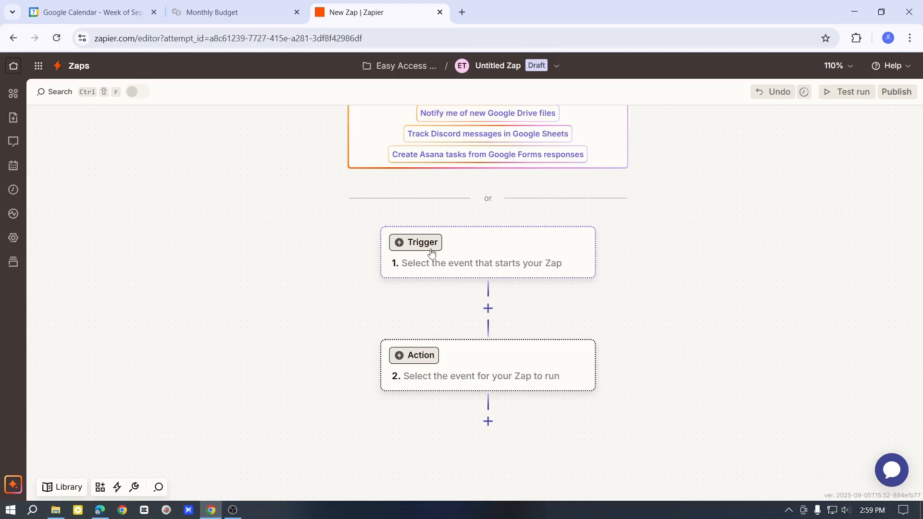
pyautogui.click(110, 13)
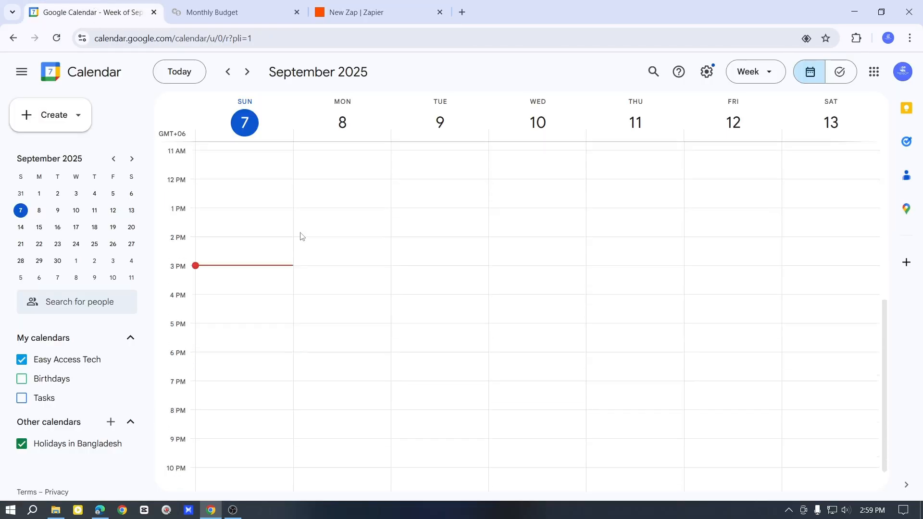
pyautogui.scroll(2, 294, 263)
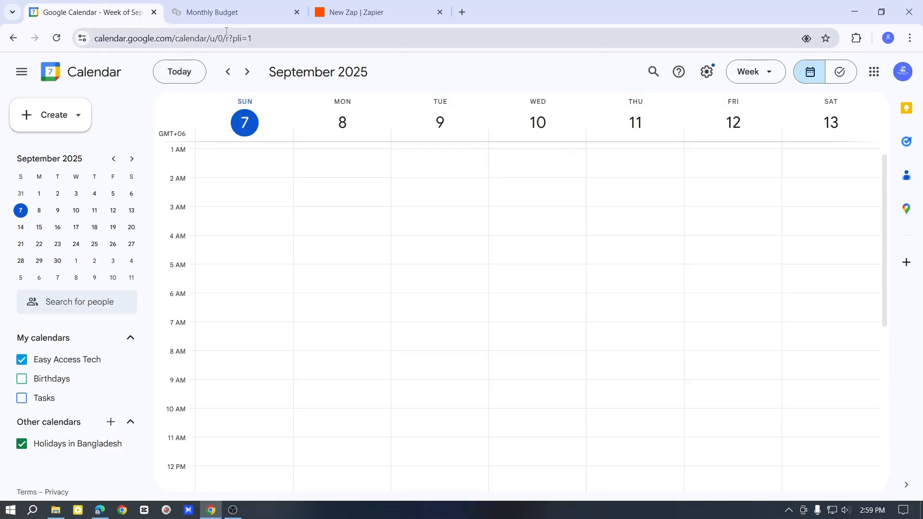
pyautogui.click(231, 14)
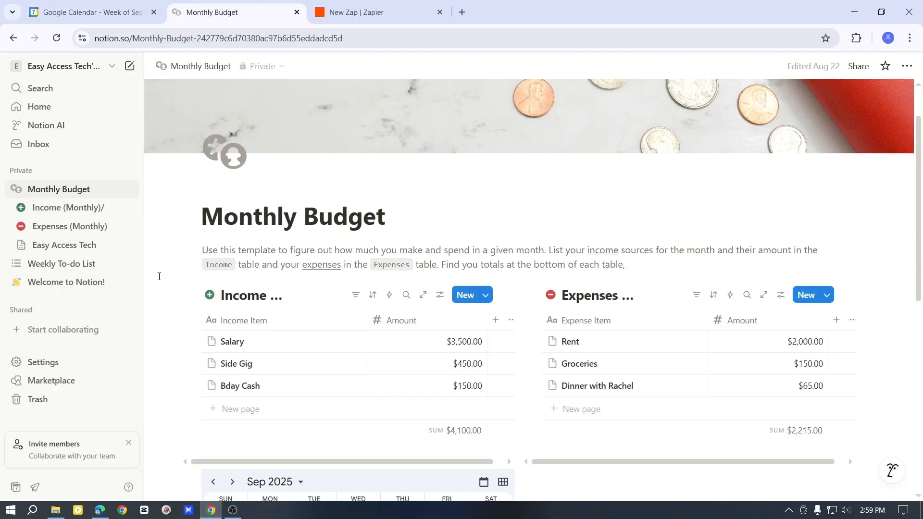
pyautogui.click(380, 14)
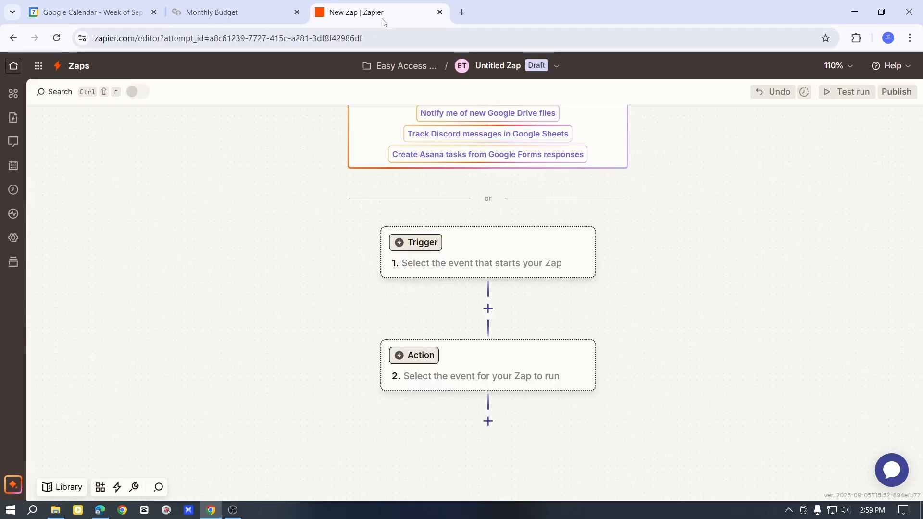
# - Set the Zap's trigger to Google Calendar with the New Calendar trigger event
pyautogui.click(426, 249)
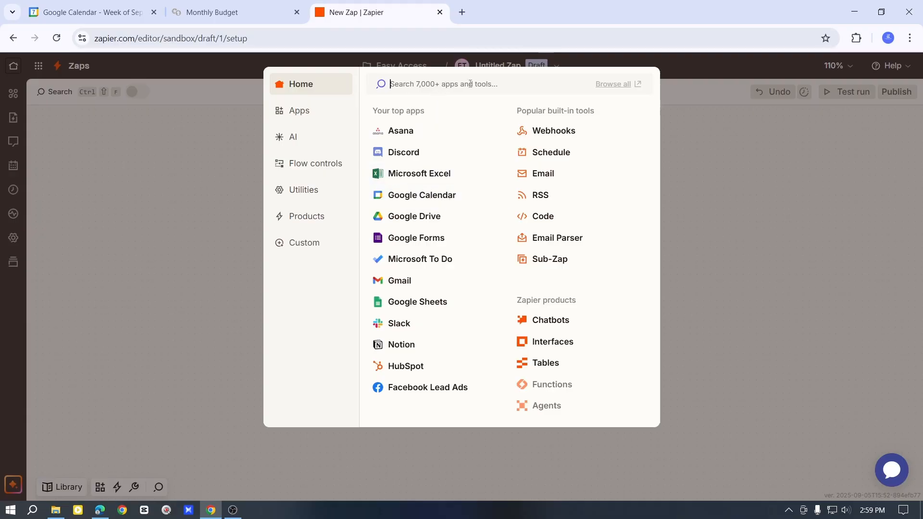
pyautogui.click(413, 195)
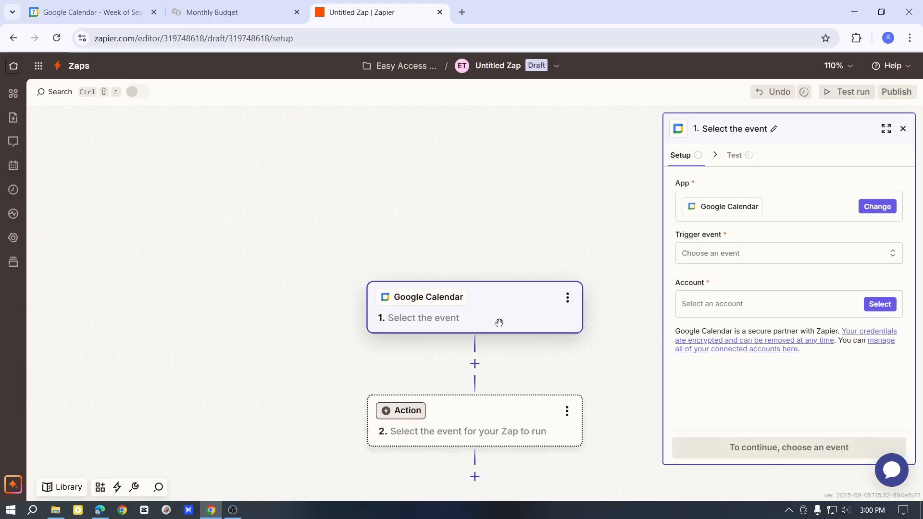
pyautogui.click(756, 253)
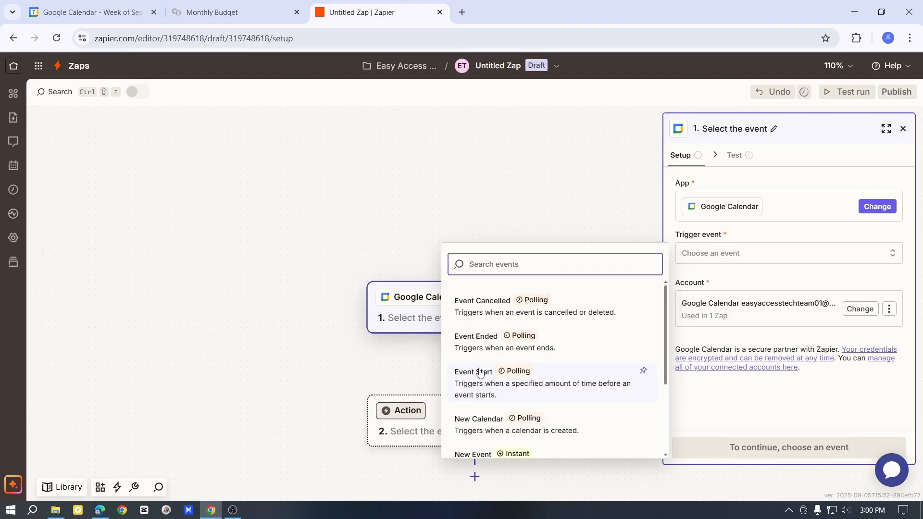
pyautogui.scroll(-3, 488, 350)
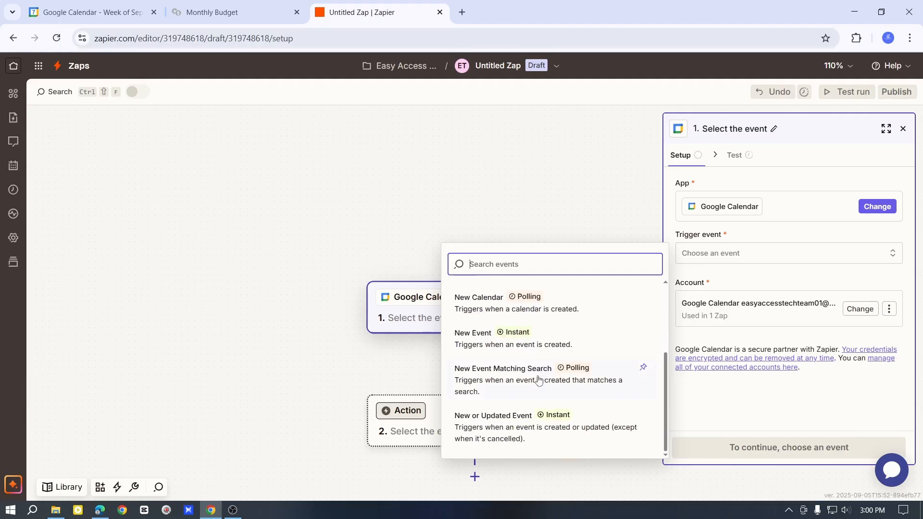
pyautogui.scroll(3, 533, 382)
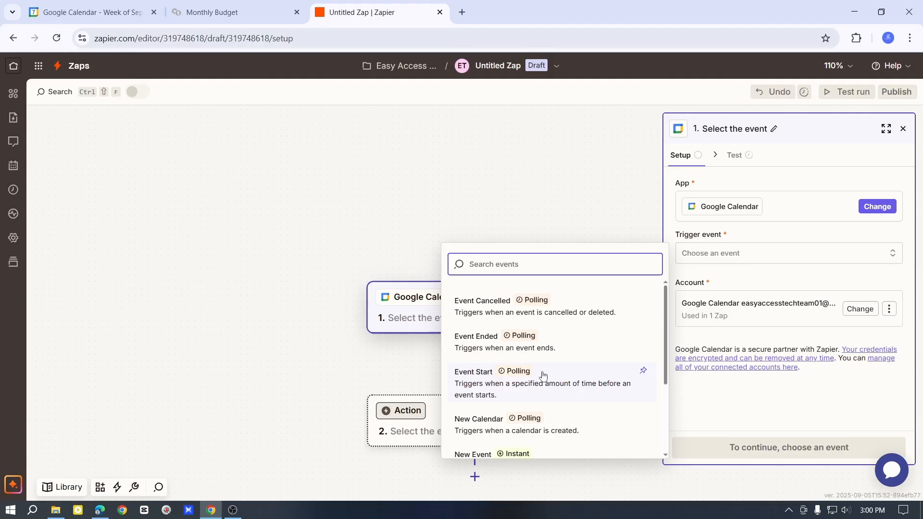
pyautogui.click(479, 420)
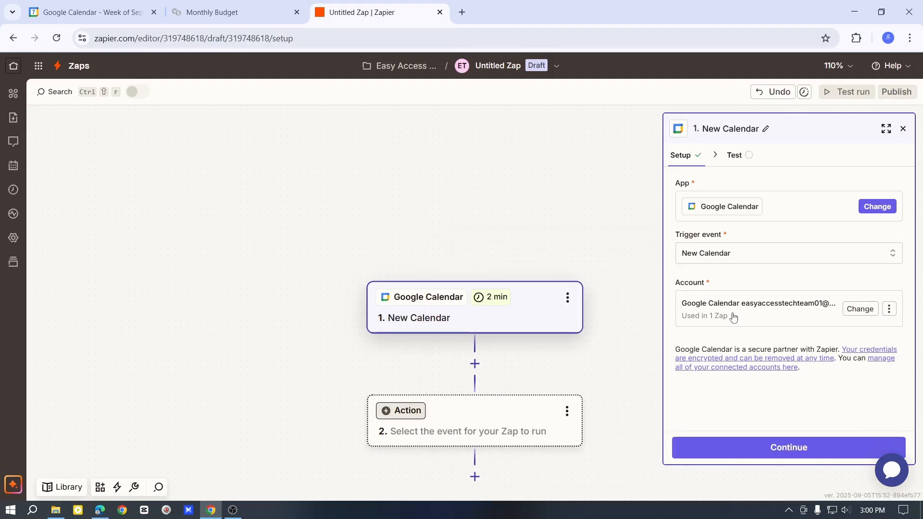
pyautogui.click(757, 308)
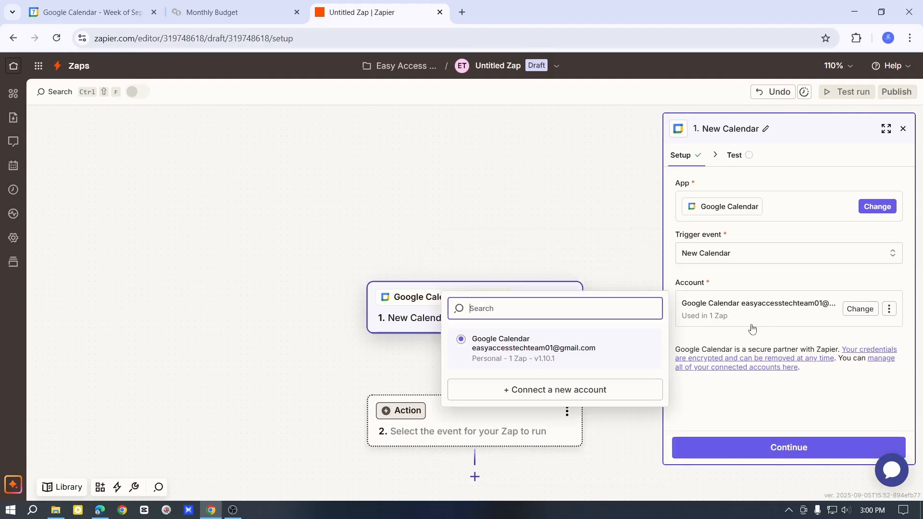
pyautogui.click(752, 317)
pyautogui.click(889, 308)
pyautogui.click(856, 374)
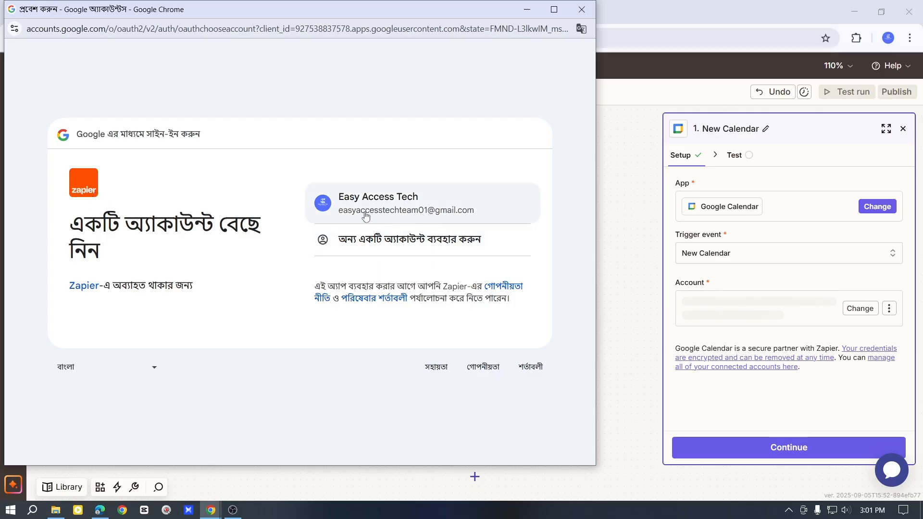
pyautogui.click(582, 9)
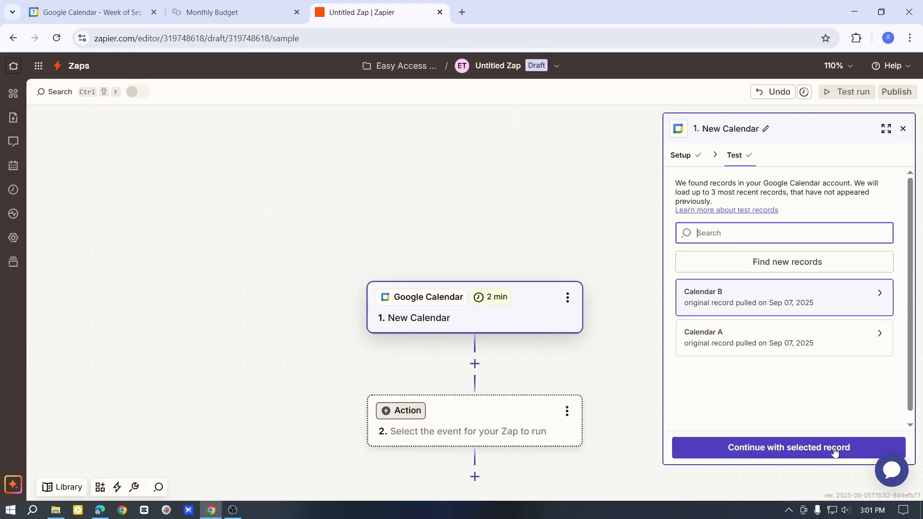
# - Continue with the selected calendar test record and choose Notion as the action app
pyautogui.click(811, 457)
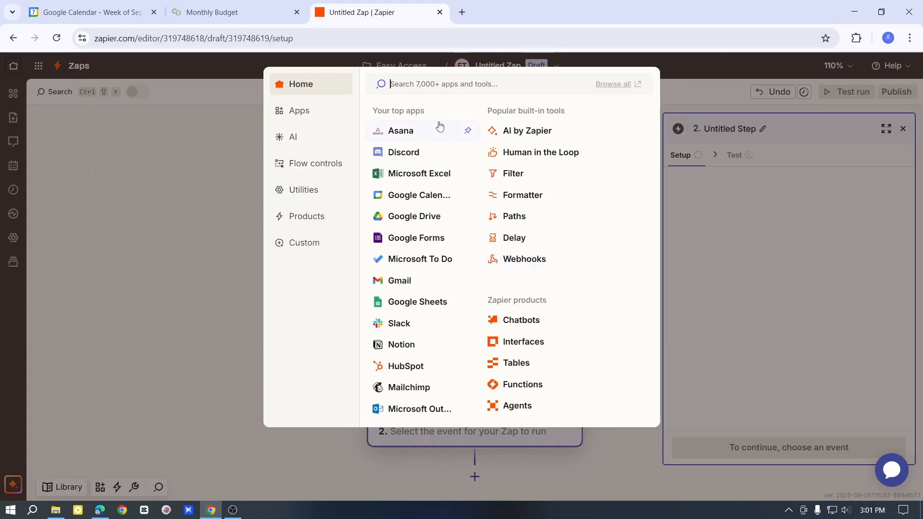
pyautogui.write('notion')
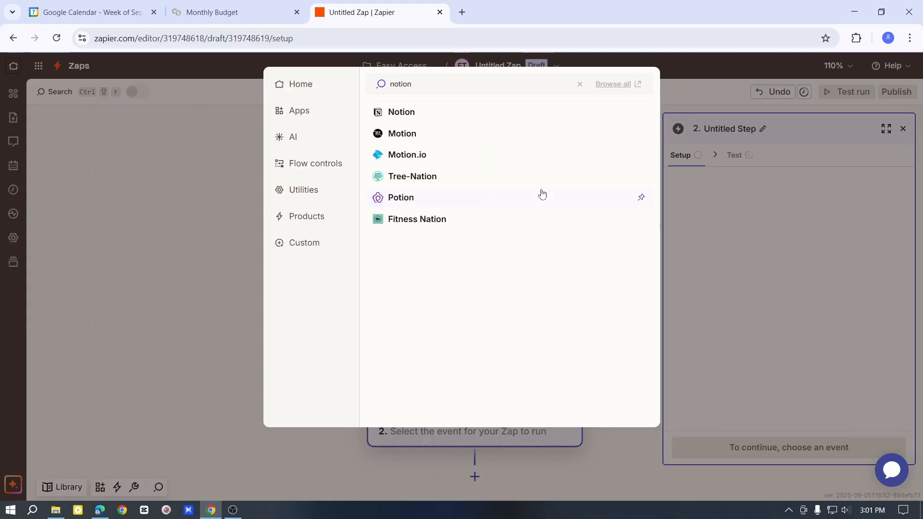
pyautogui.click(428, 119)
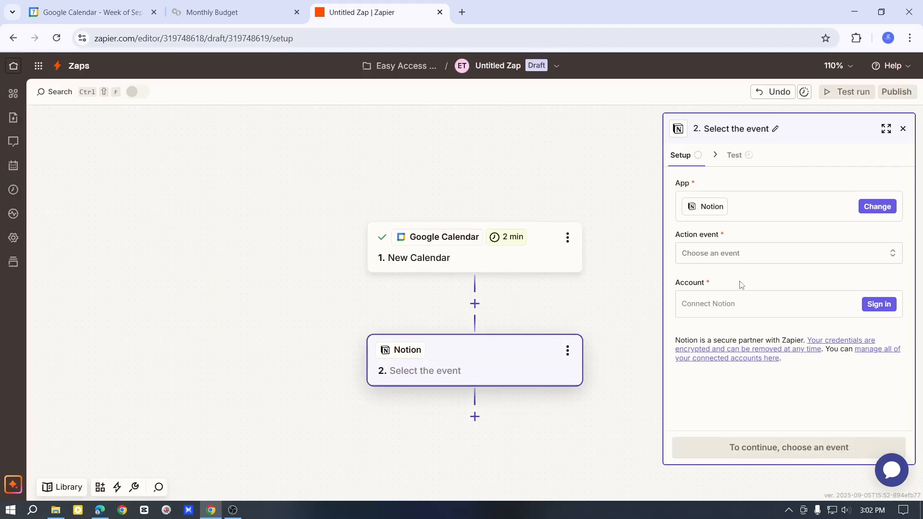
# - Choose Add Content to Page as the Notion action event
pyautogui.click(785, 250)
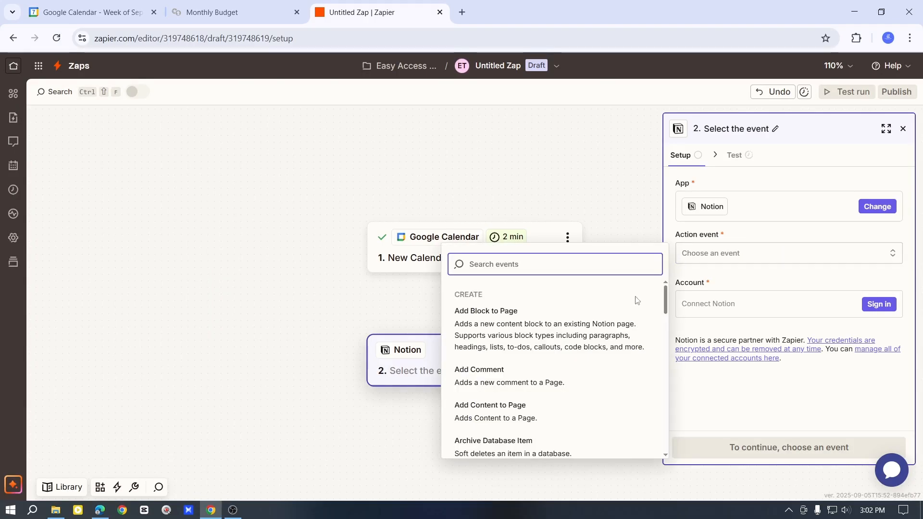
pyautogui.click(329, 200)
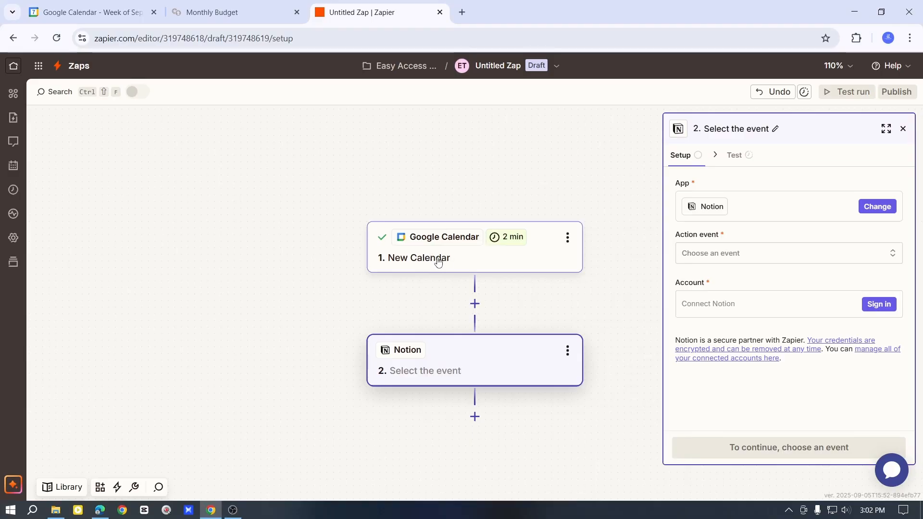
pyautogui.click(774, 253)
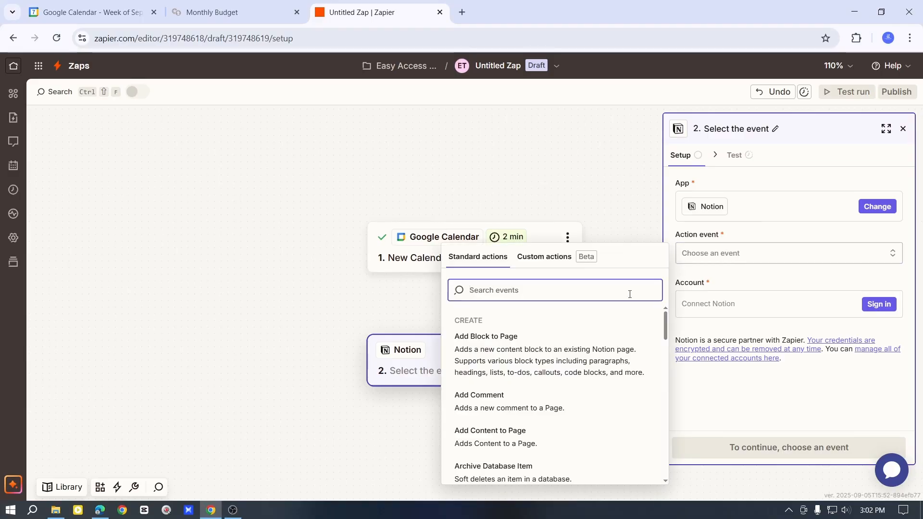
pyautogui.scroll(-5, 555, 387)
pyautogui.scroll(5, 540, 420)
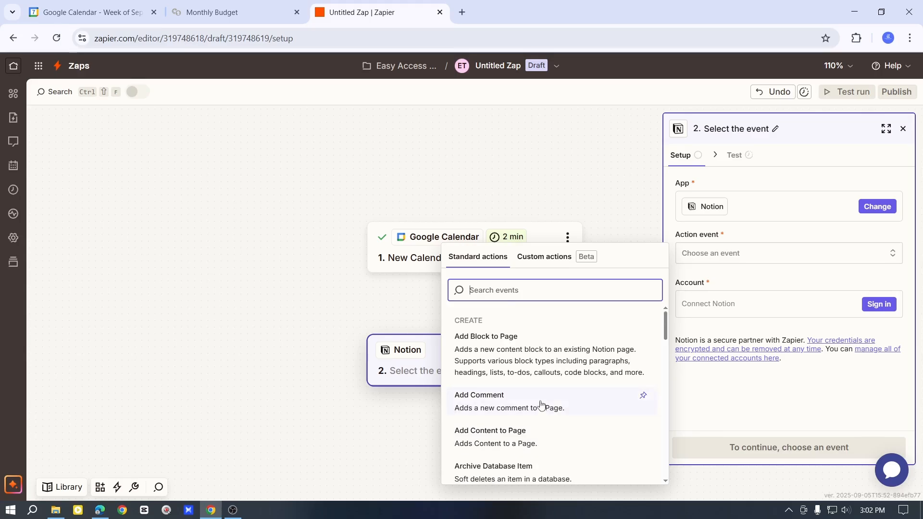
pyautogui.scroll(-1, 538, 419)
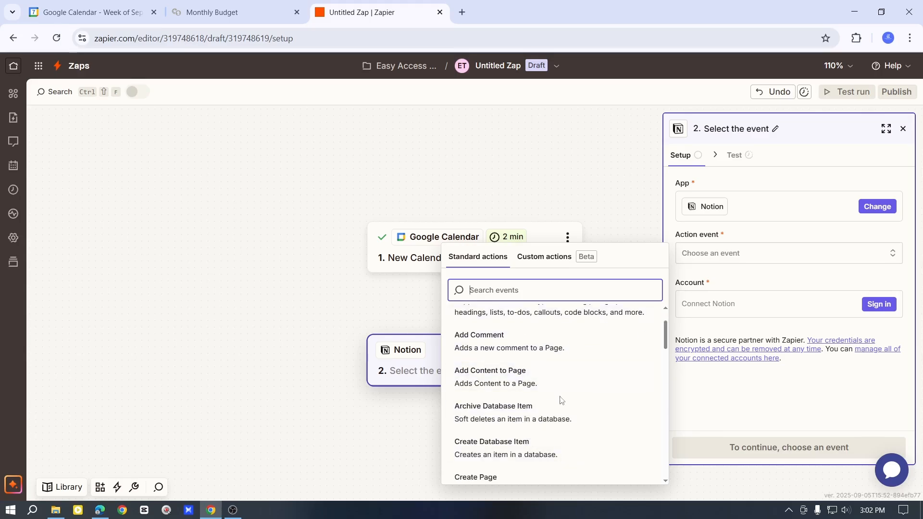
pyautogui.click(529, 381)
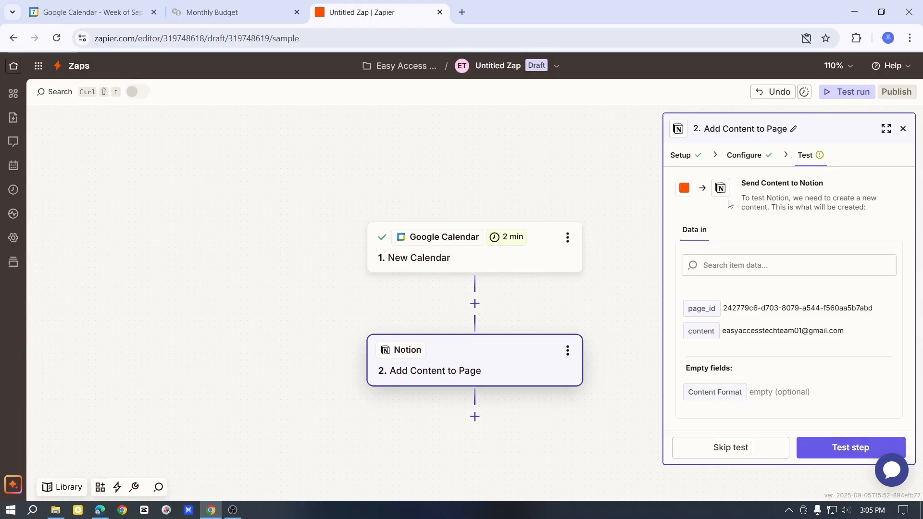
# - Test the Notion action step and publish the Zap
pyautogui.click(846, 447)
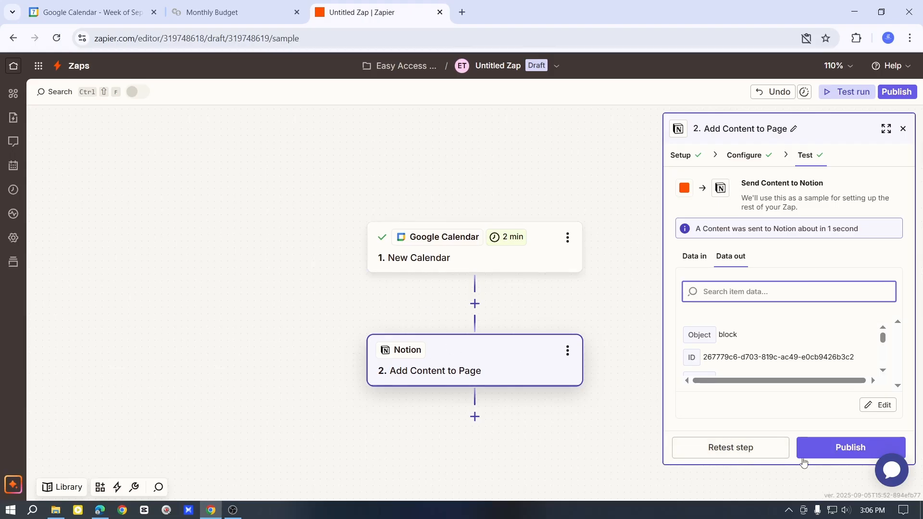
pyautogui.click(840, 452)
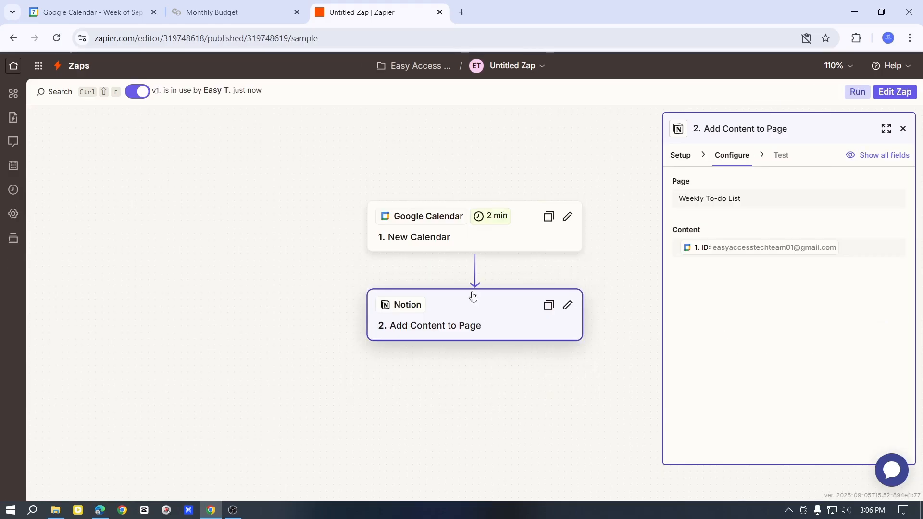